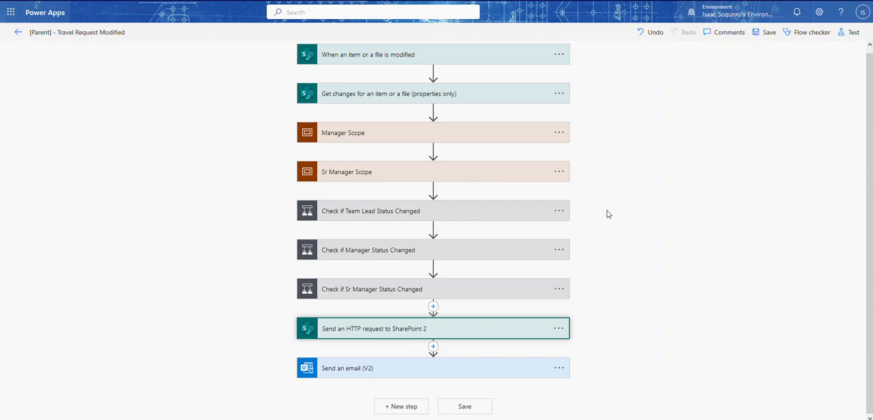
- Expand Sr Manager Scope and examine the group-users request Uri in the Get Senior Manager JSON action
click(652, 191)
click(377, 136)
click(379, 138)
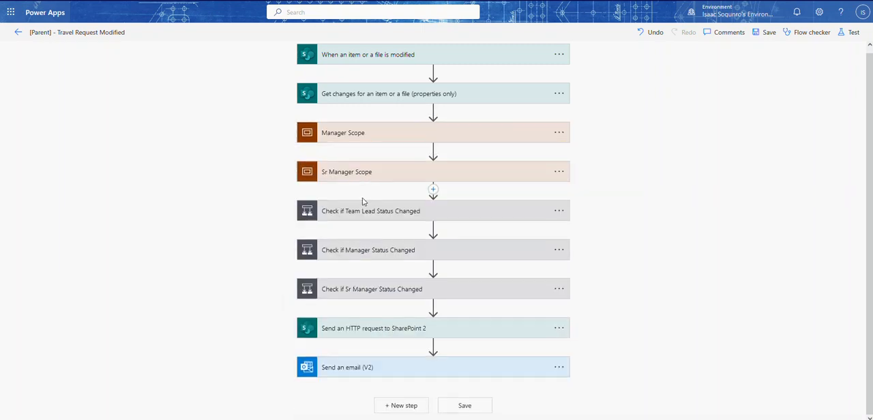
click(347, 173)
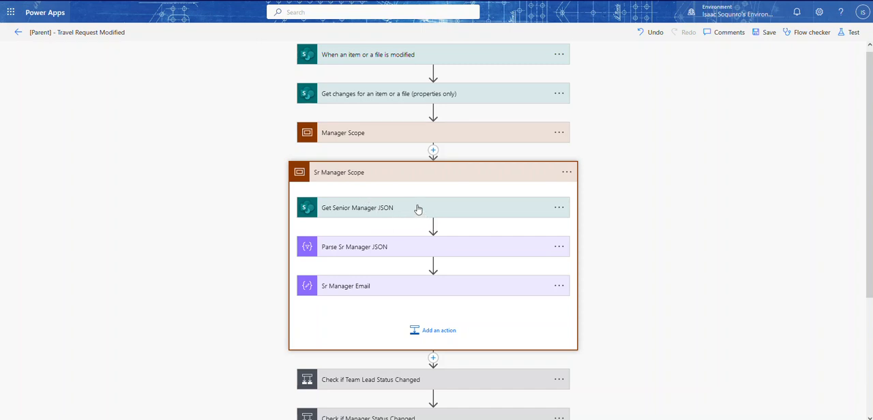
click(364, 203)
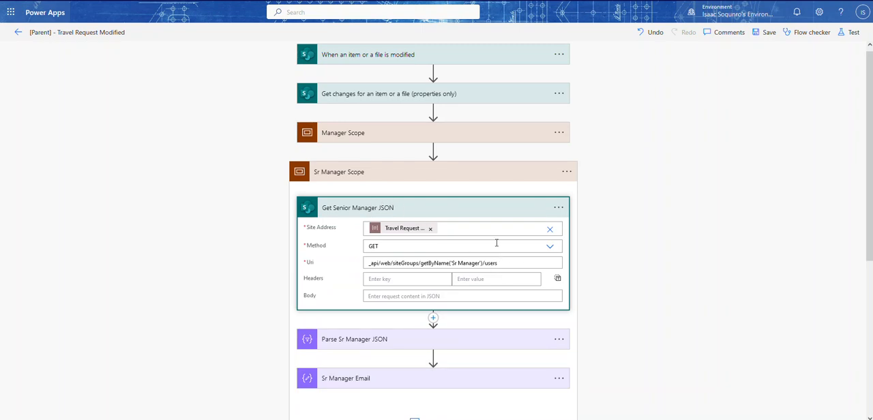
drag(480, 263, 454, 262)
click(423, 207)
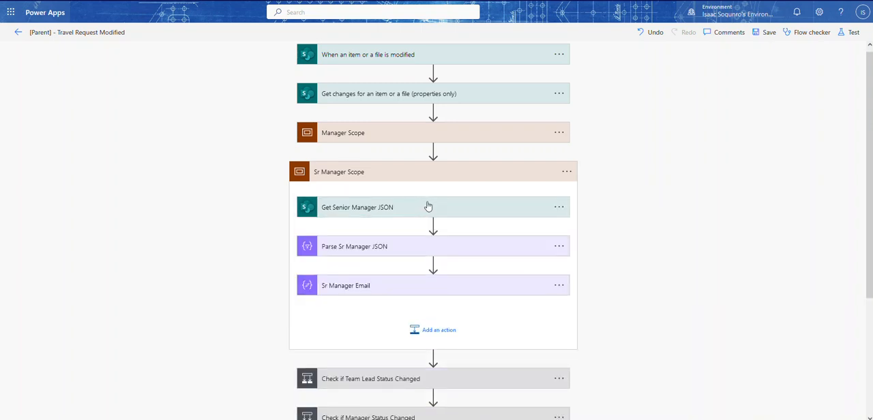
- Examine the From and Map fields of Parse Sr Manager JSON, and expand the Sr Manager Email action
click(342, 250)
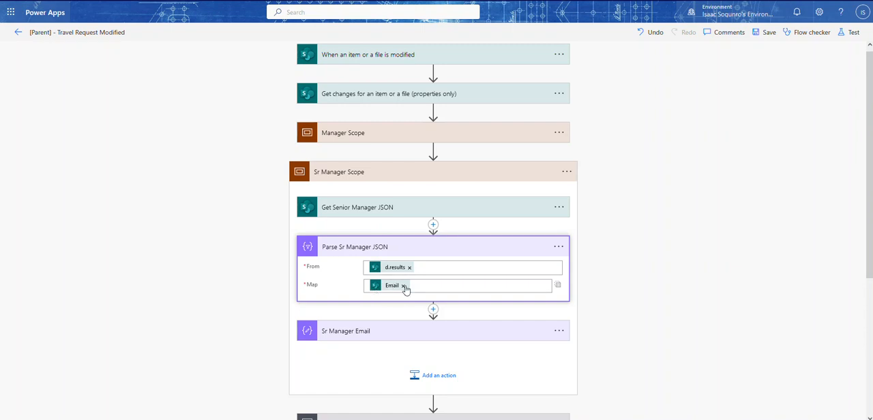
click(413, 250)
click(389, 283)
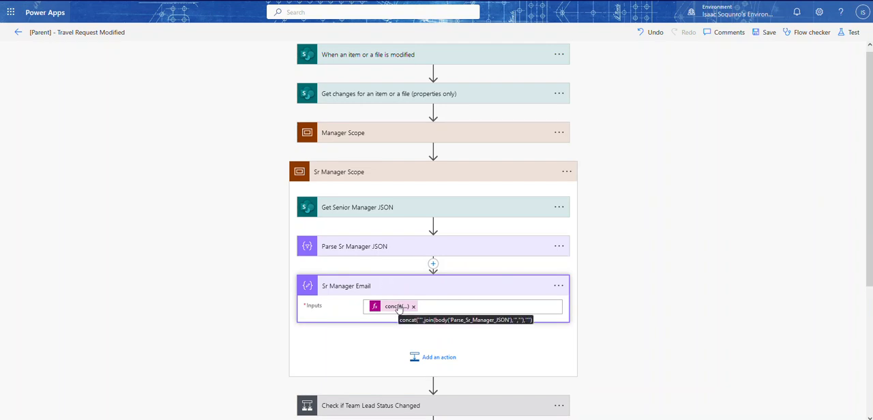
- Examine the join expression in the Manager Email action inside Manager Scope, and collapse the scope again
click(369, 139)
click(370, 246)
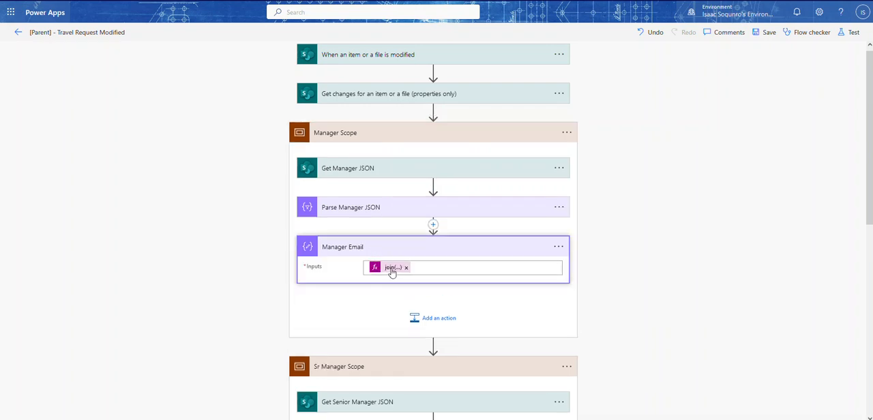
click(392, 269)
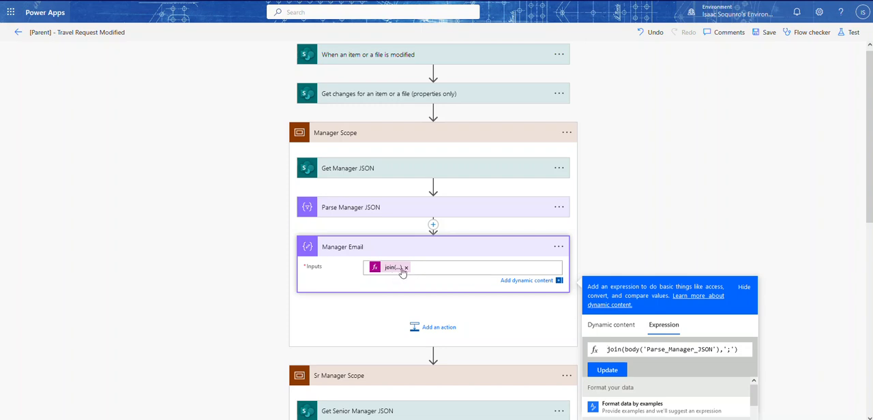
click(369, 208)
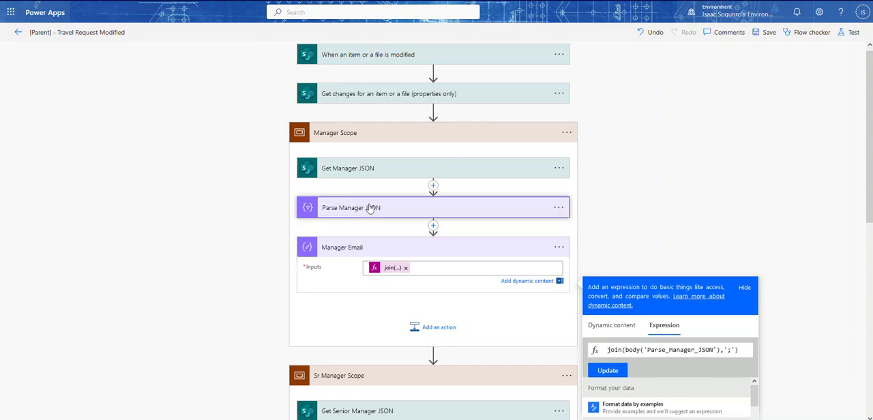
click(370, 209)
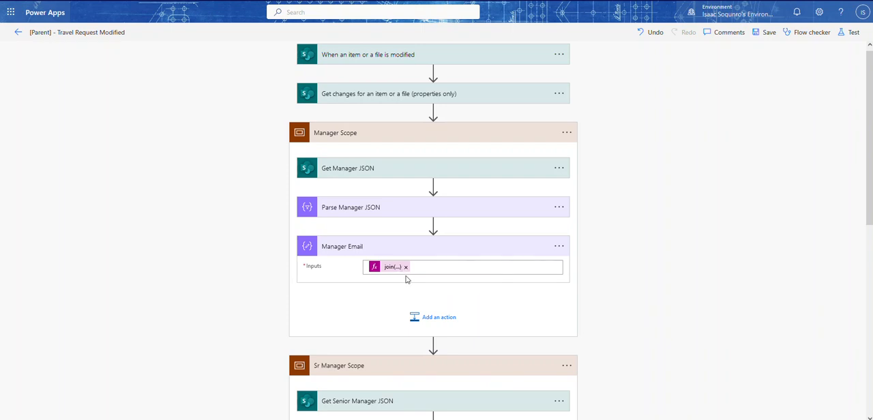
click(384, 247)
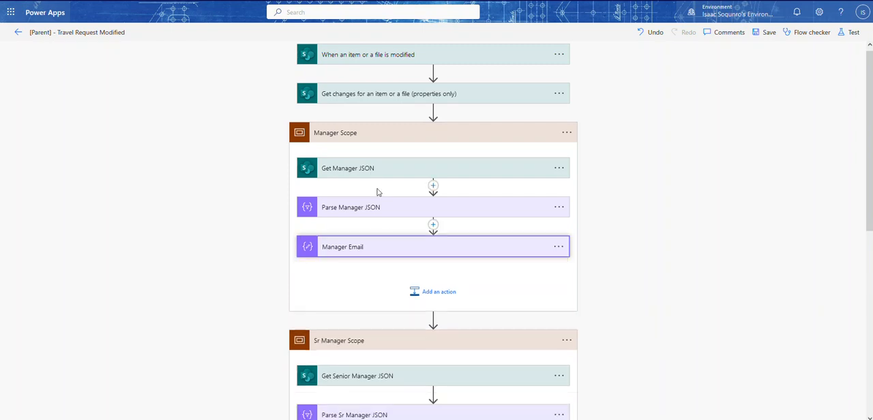
click(370, 142)
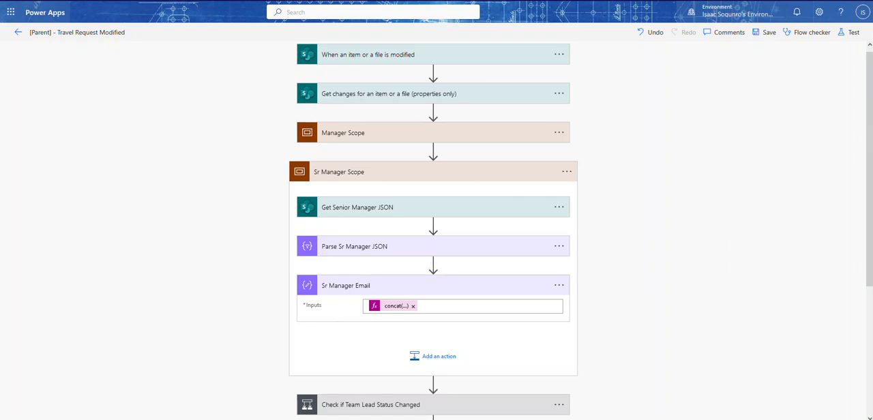
- Switch to Visual Studio Code and examine the semicolon separator in the join example and its result comment
key(alt+Tab)
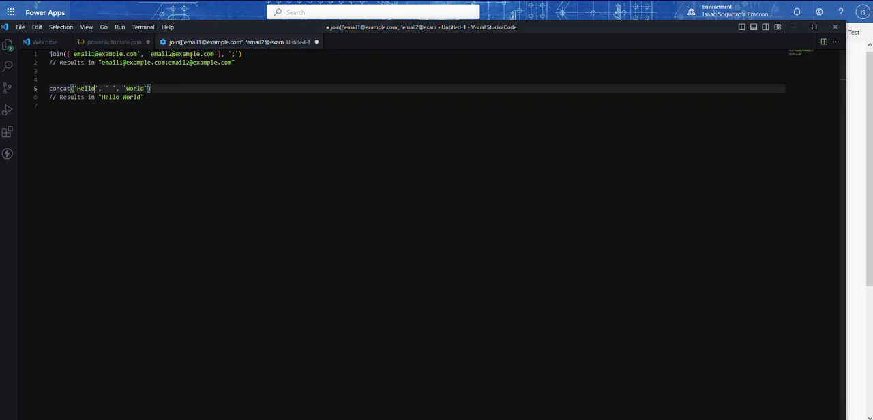
click(232, 54)
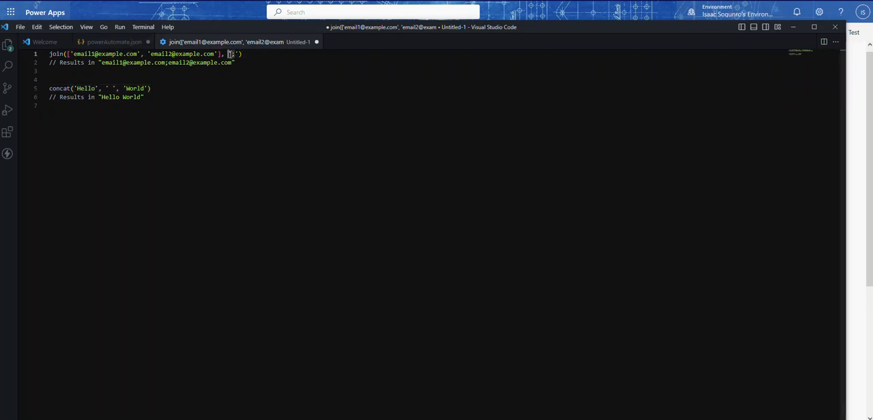
click(165, 62)
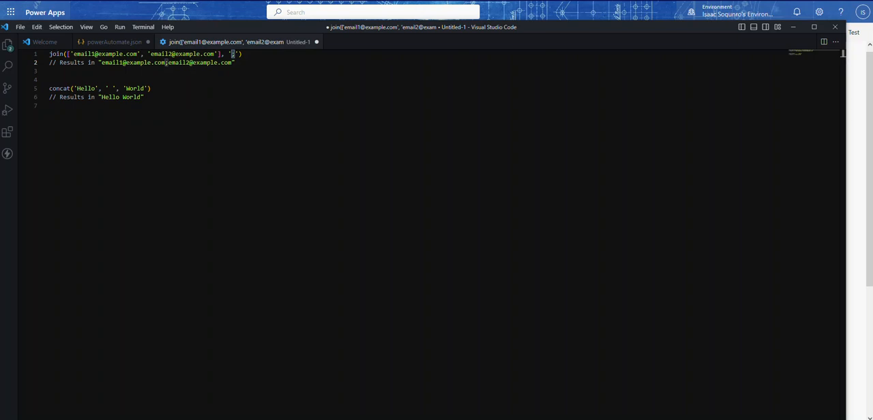
- Examine the concat example's three arguments, 'Hello', the space and 'World', and the result comment below them
drag(160, 90, 108, 99)
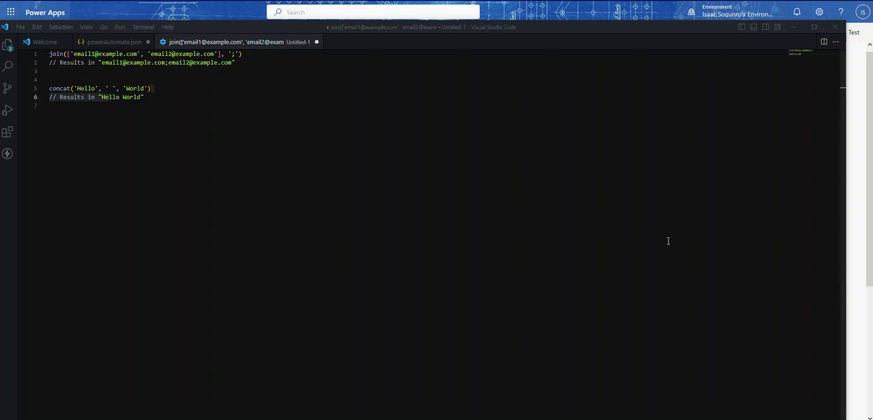
click(85, 88)
click(109, 88)
drag(109, 88, 114, 88)
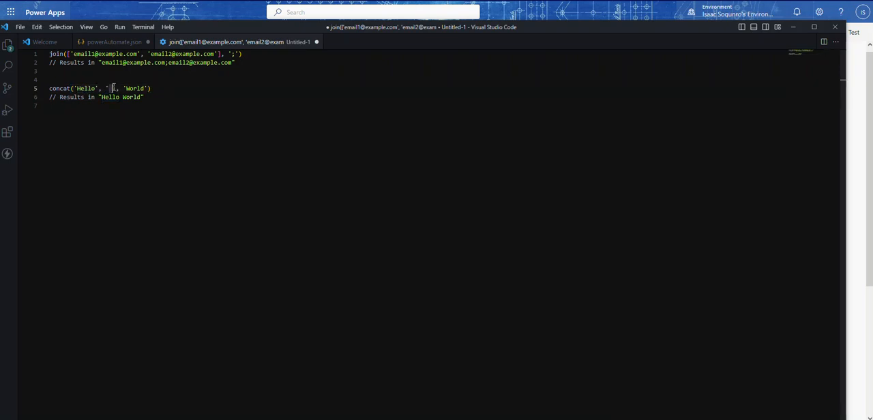
click(113, 88)
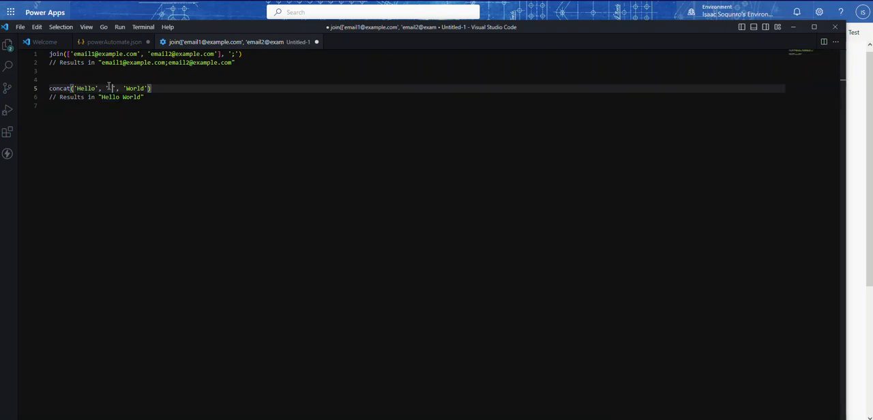
click(136, 89)
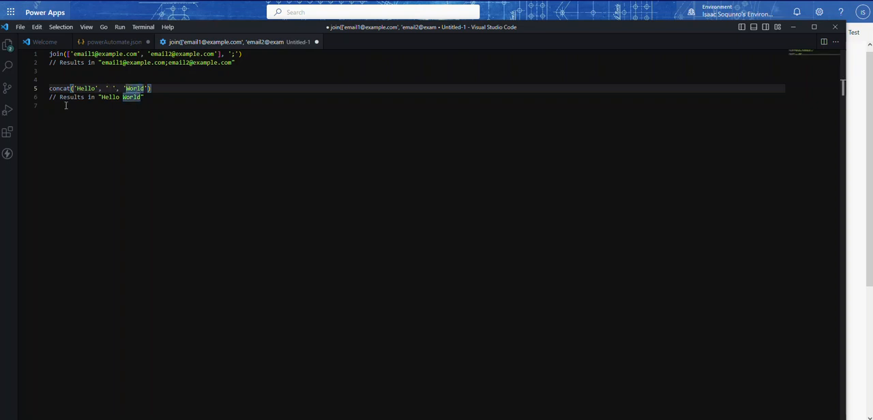
click(112, 112)
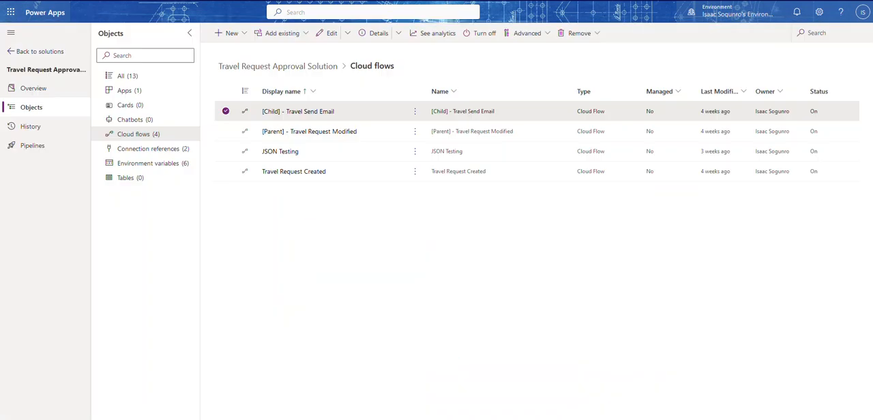
- Open the Mar 25, 08:40 PM run of [Parent] - Travel Request Modified and examine the recipient in Send an email (V2)
click(318, 132)
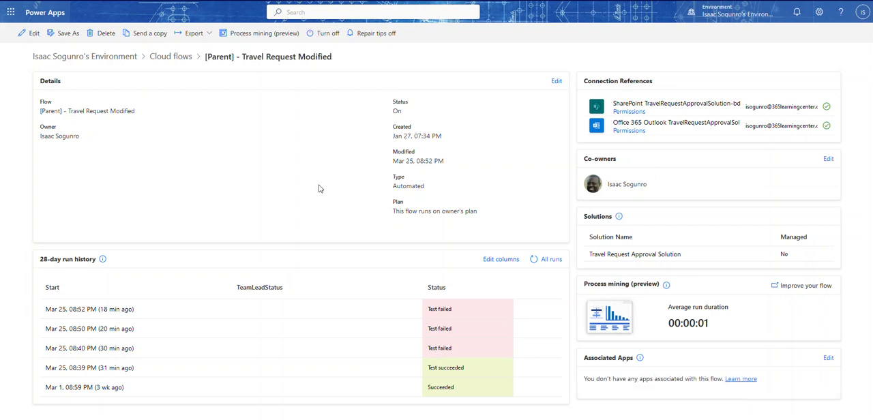
click(106, 348)
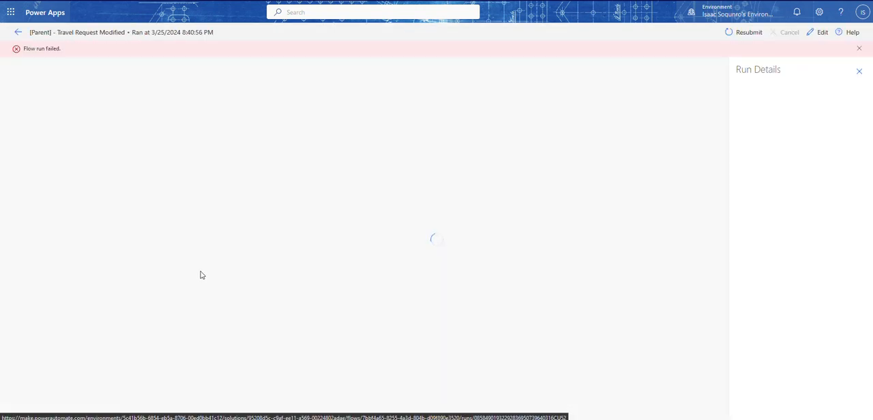
scroll(337, 243, down, 1)
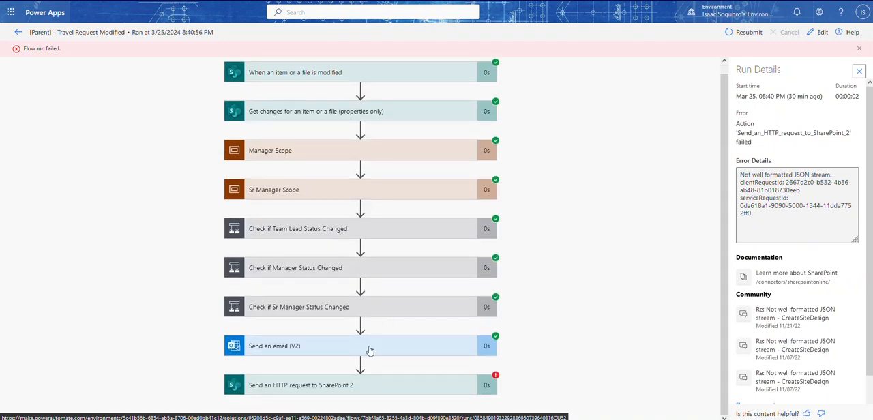
click(292, 348)
scroll(336, 247, down, 4)
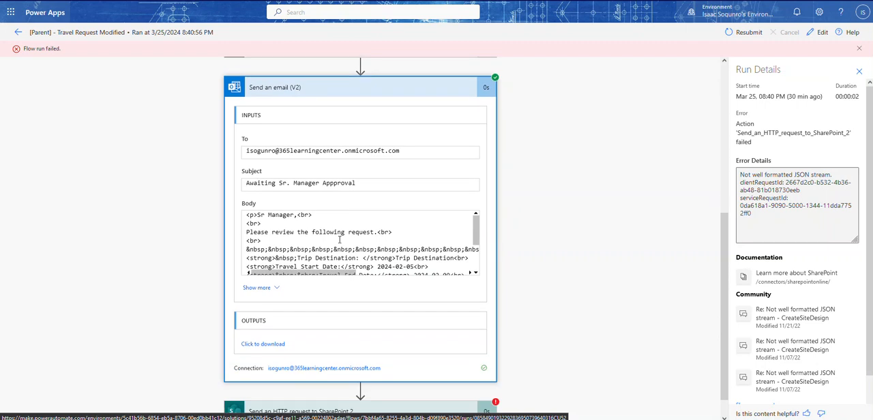
triple_click(412, 154)
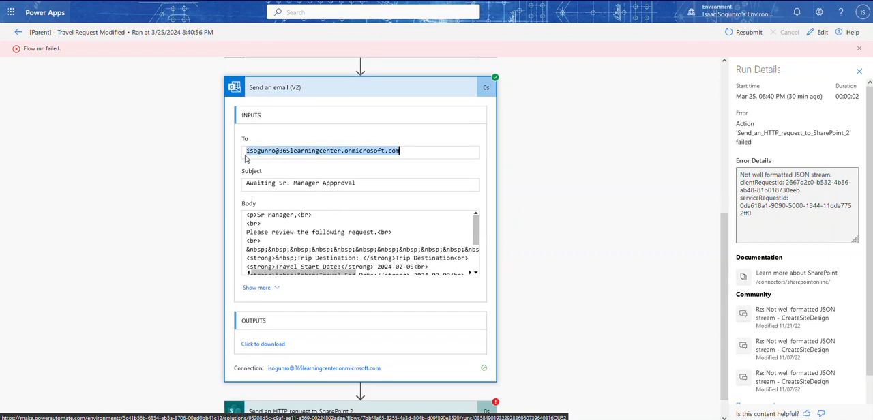
scroll(540, 181, up, 3)
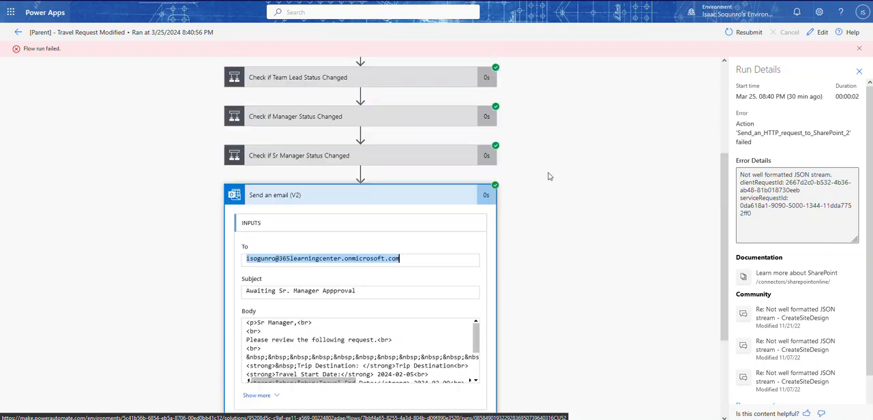
scroll(334, 240, down, 3)
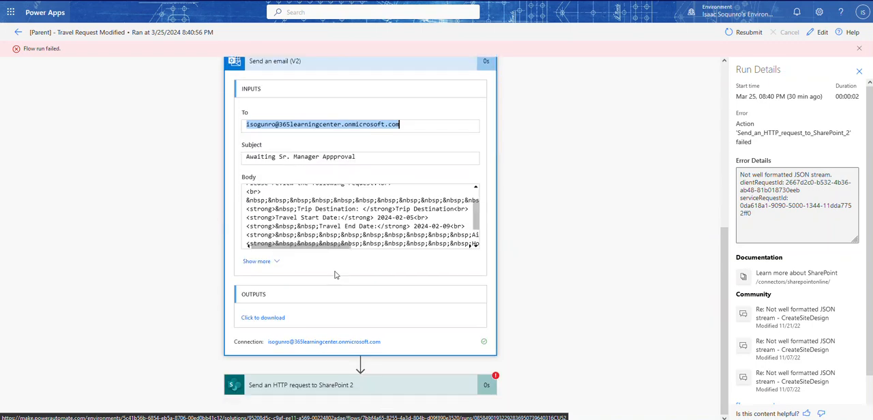
- Compare the run's error details with the To results array in the Send an HTTP request to SharePoint 2 body
click(740, 175)
scroll(425, 233, down, 2)
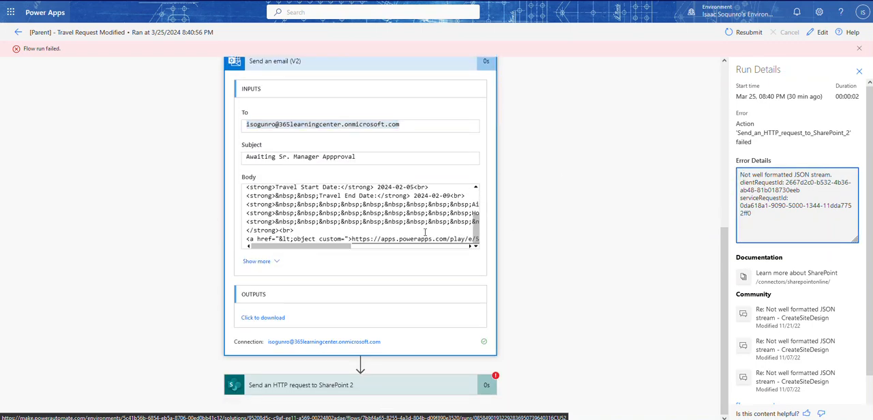
click(321, 382)
scroll(481, 339, down, 2)
scroll(481, 340, down, 3)
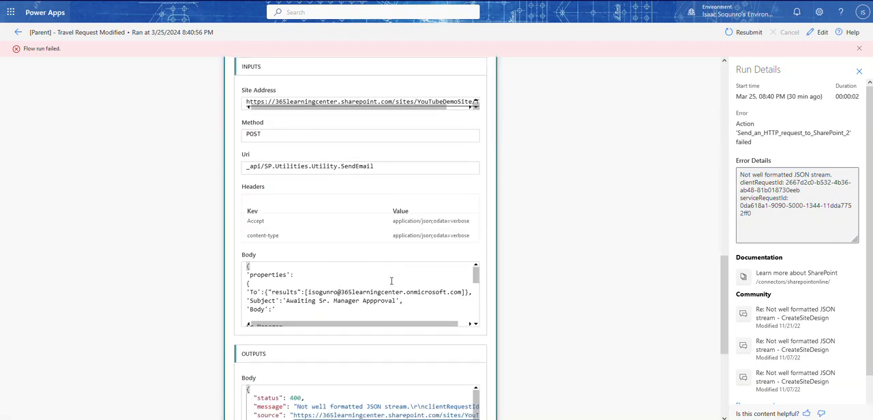
click(311, 292)
click(311, 292)
click(749, 178)
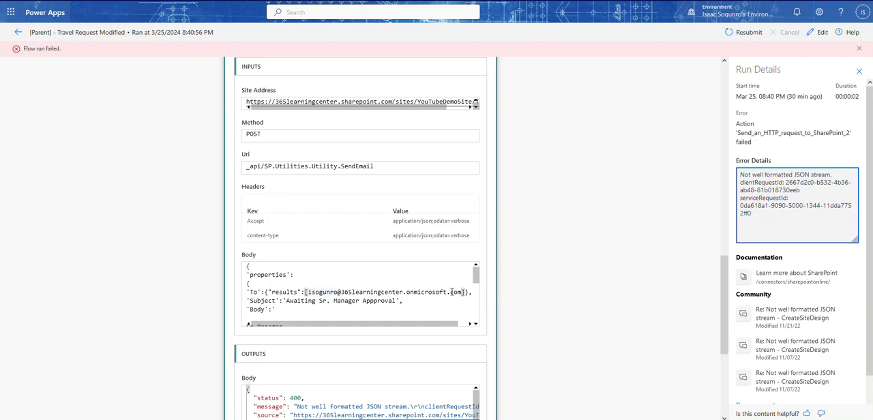
- Switch to Outlook and examine the sender and recipient of the Awaiting Sr. Manager approval email
scroll(587, 213, up, 2)
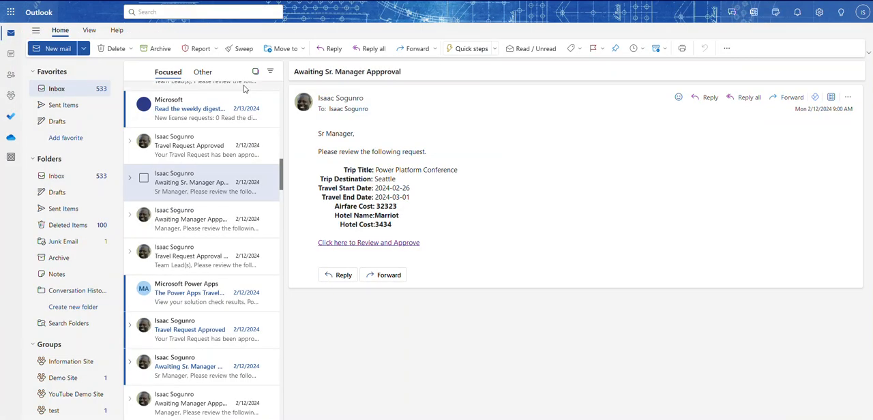
scroll(239, 99, up, 1)
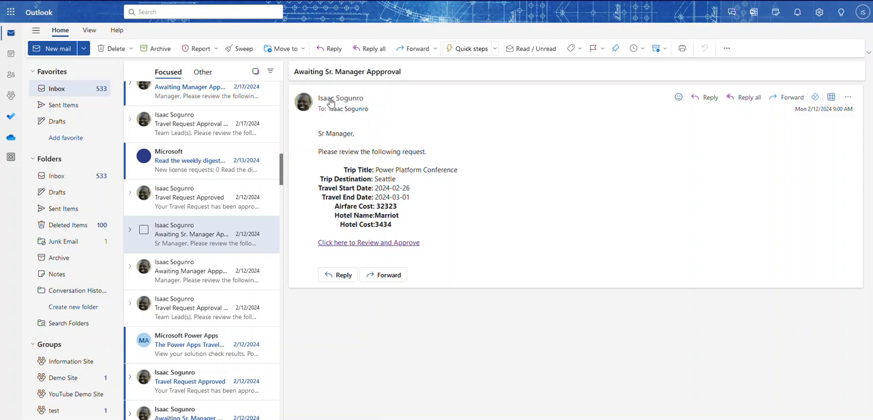
mouse_move(343, 104)
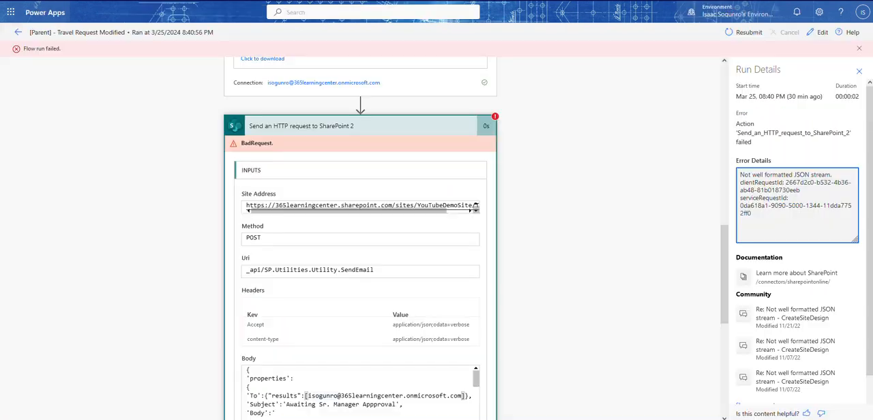
- Return to the failed run in Power Apps and open its flow for editing
scroll(348, 127, up, 4)
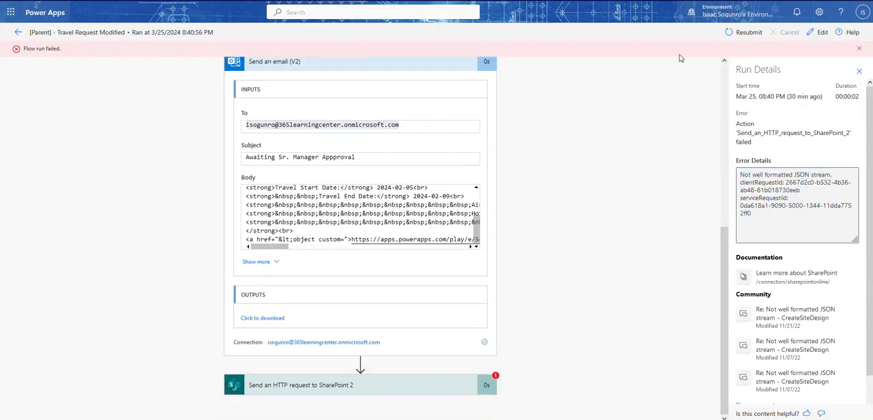
click(820, 33)
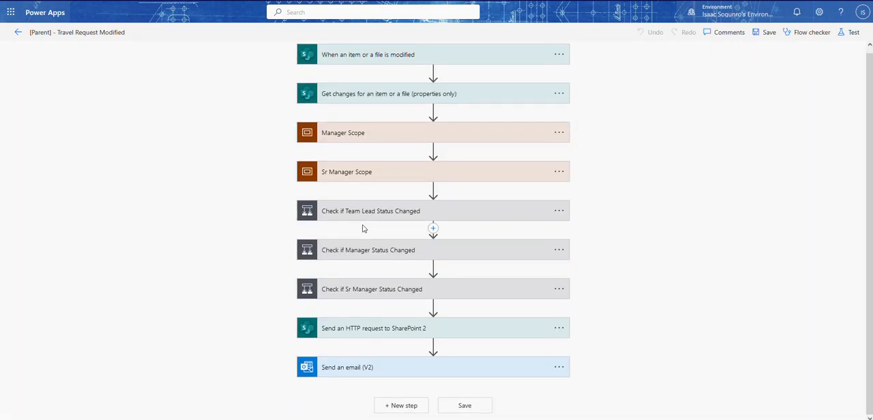
- Examine the request URI in Get Senior Manager JSON and the Email mapping in Parse Sr Manager JSON within Sr Manager Scope
click(364, 170)
scroll(388, 137, down, 2)
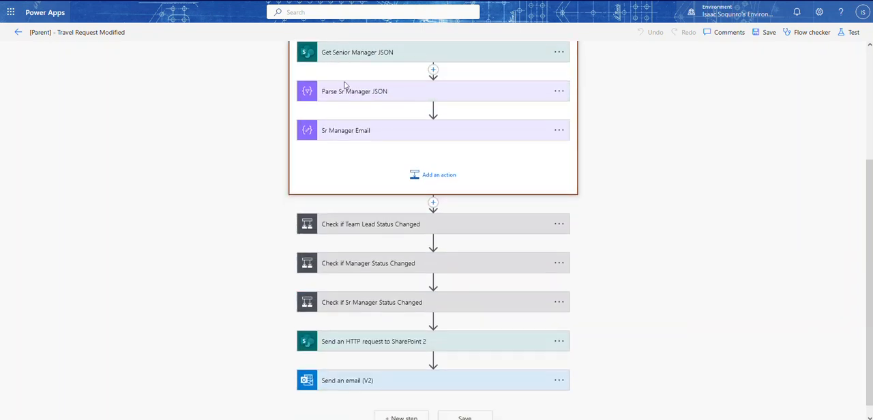
click(352, 59)
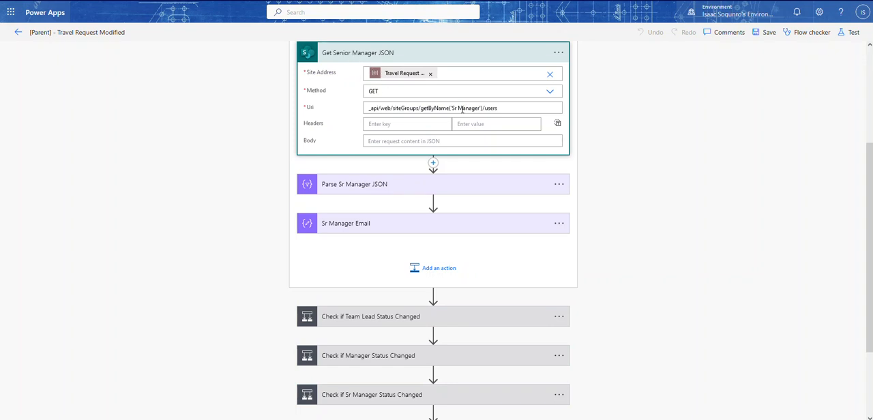
click(369, 60)
click(377, 95)
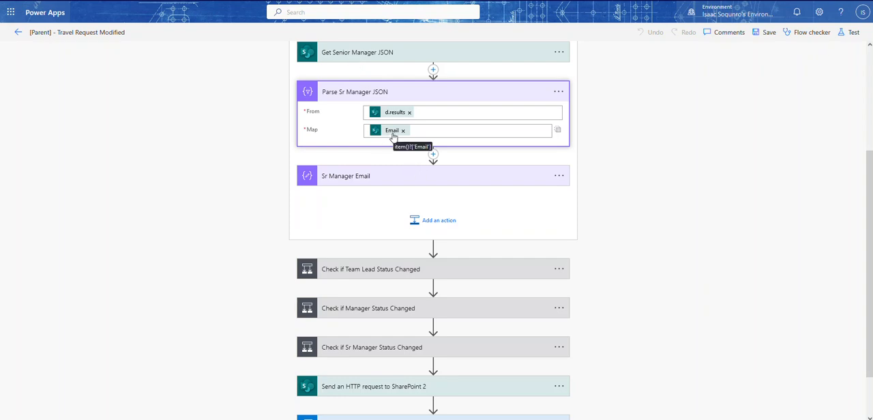
- Examine the full concat and join expression in the Sr Manager Email inputs, including its quote and comma separators
click(380, 176)
double_click(392, 197)
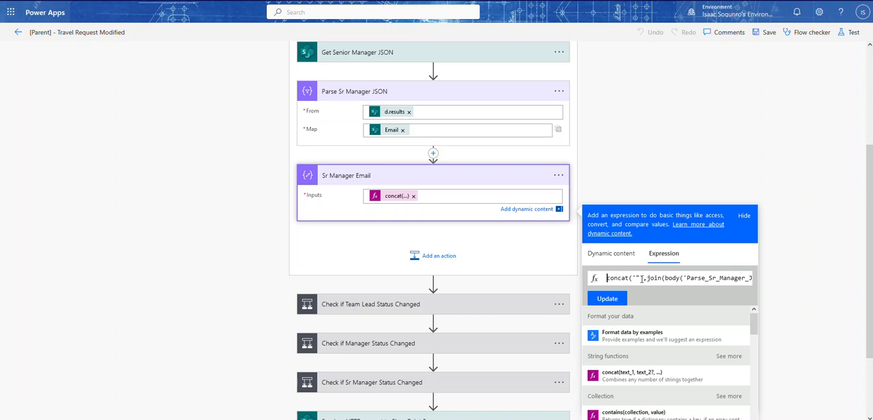
click(642, 277)
text(,)
drag(647, 278, 606, 277)
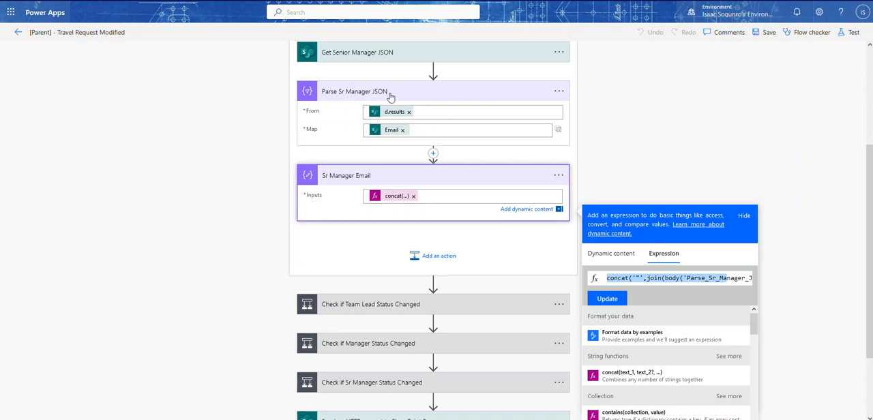
drag(690, 279, 756, 280)
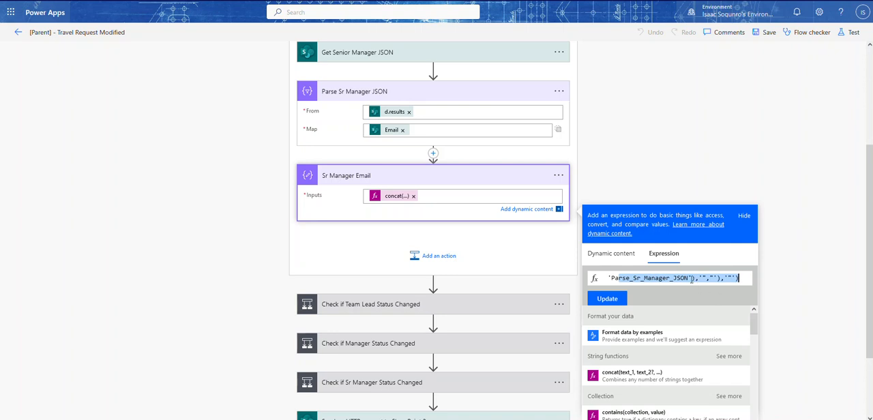
click(691, 278)
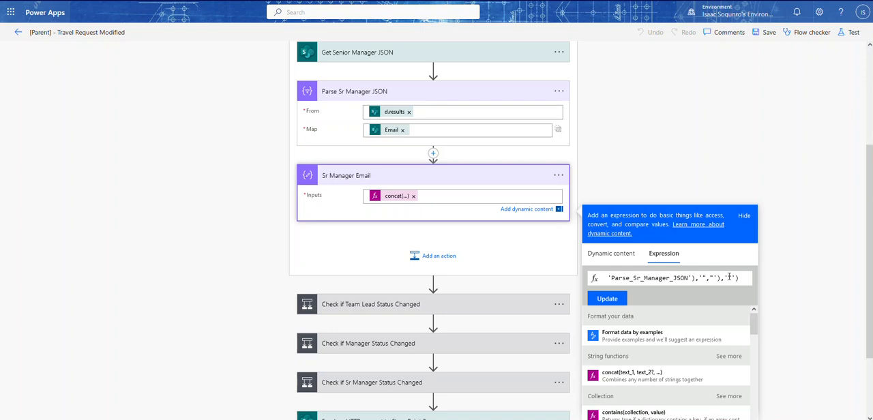
drag(728, 279, 604, 278)
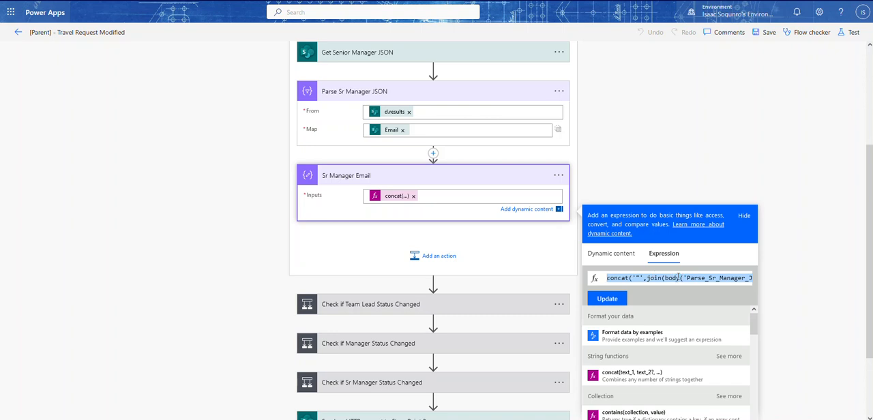
click(636, 154)
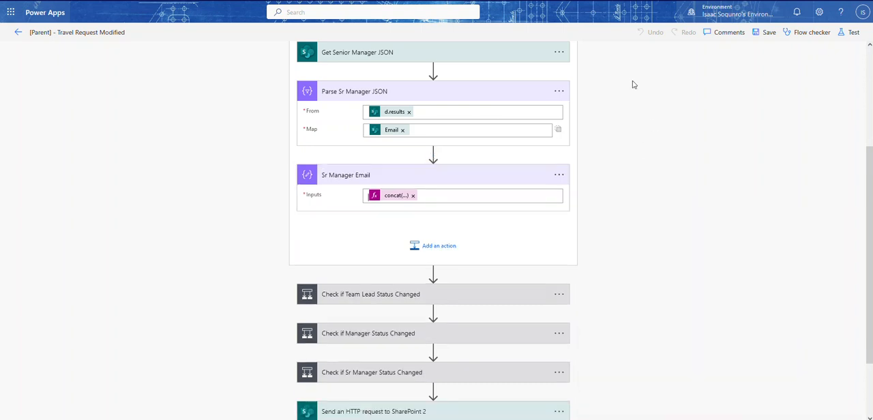
- Leave the flow editor and open the Mar 25, 08:52 PM run of [Parent] - Travel Request Modified from the solution's cloud flows
click(18, 32)
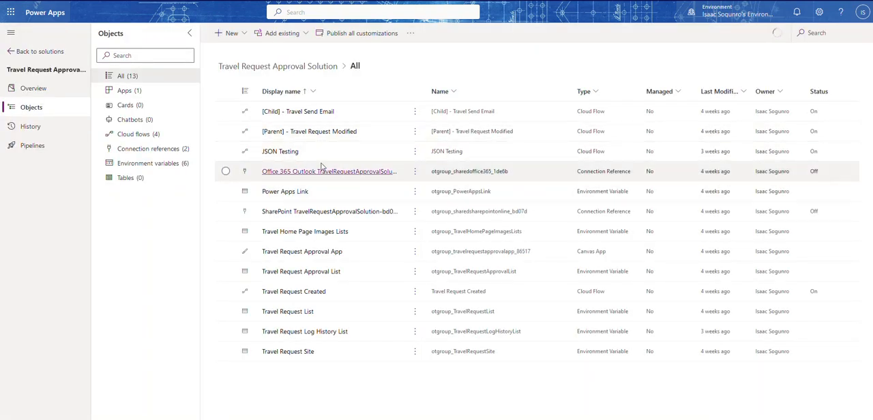
click(162, 138)
click(327, 132)
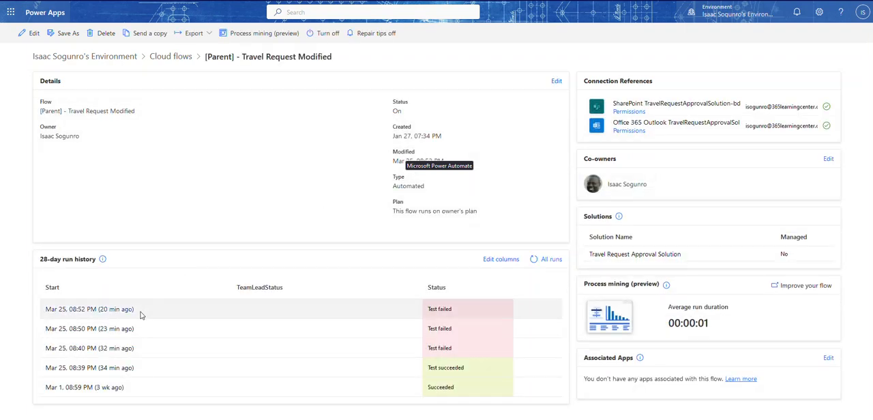
click(114, 311)
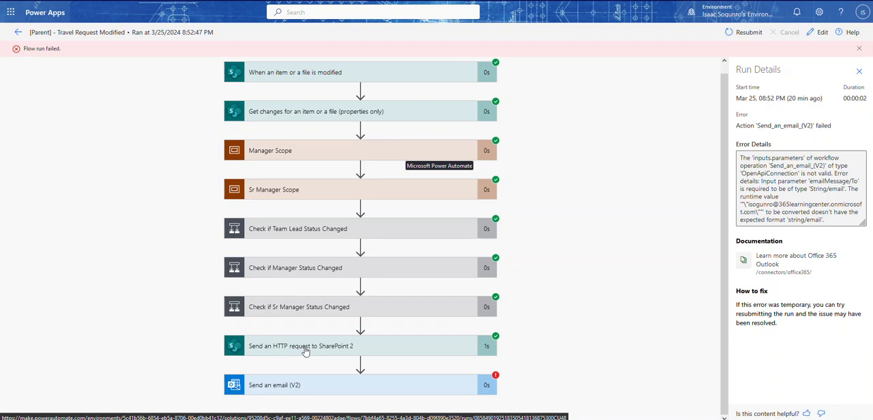
- Examine the To results array in the body and the output of Send an HTTP request to SharePoint 2
click(305, 349)
scroll(303, 235, down, 5)
scroll(302, 235, down, 2)
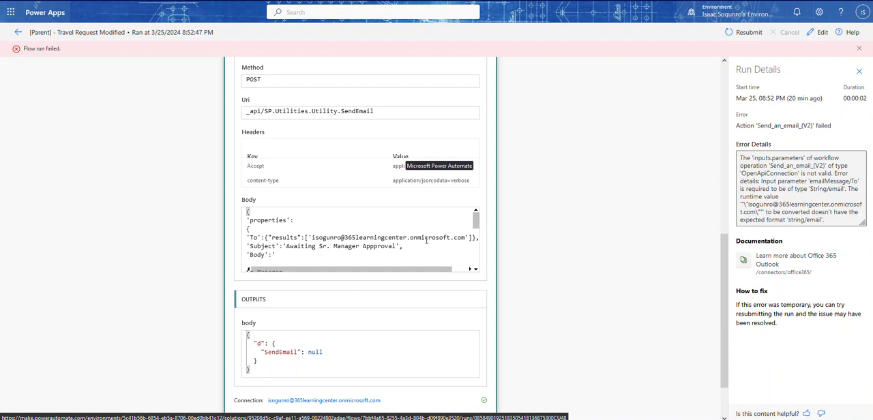
scroll(395, 227, down, 10)
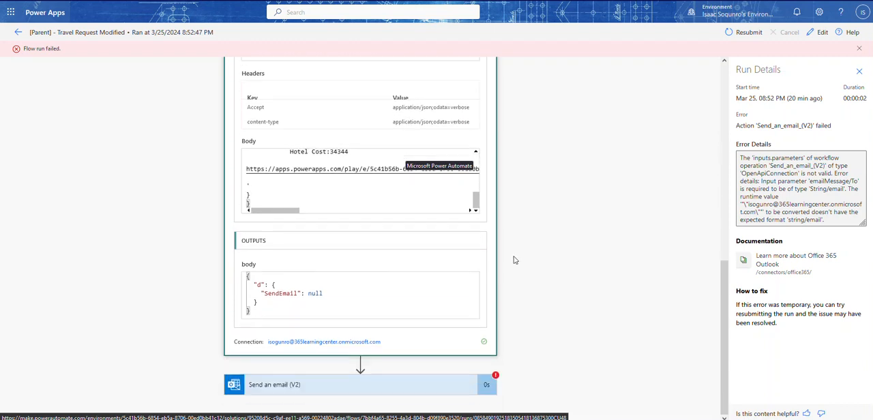
- Examine the error and To input of Send an email (V2), and return to the solution's cloud flows
click(375, 383)
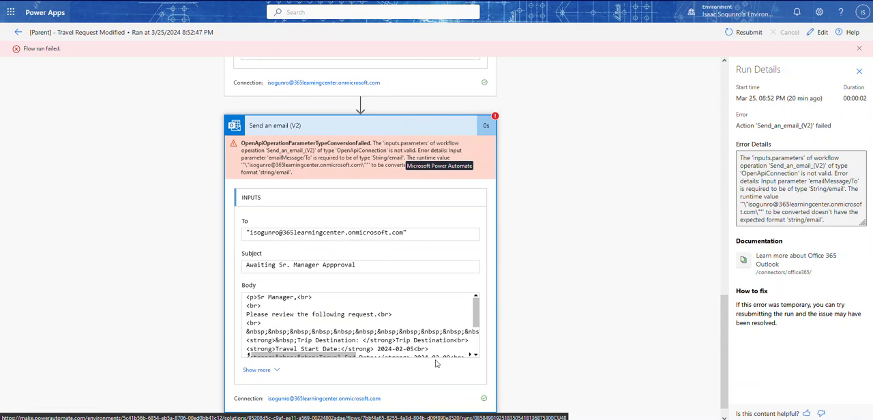
scroll(336, 214, up, 5)
scroll(291, 189, up, 5)
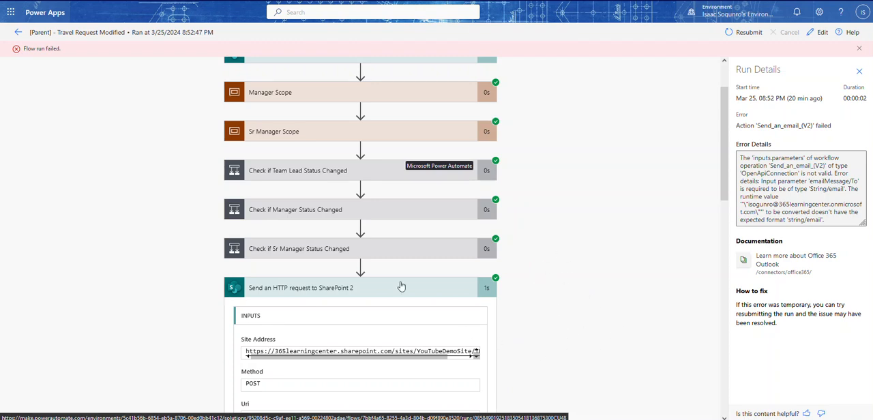
click(17, 32)
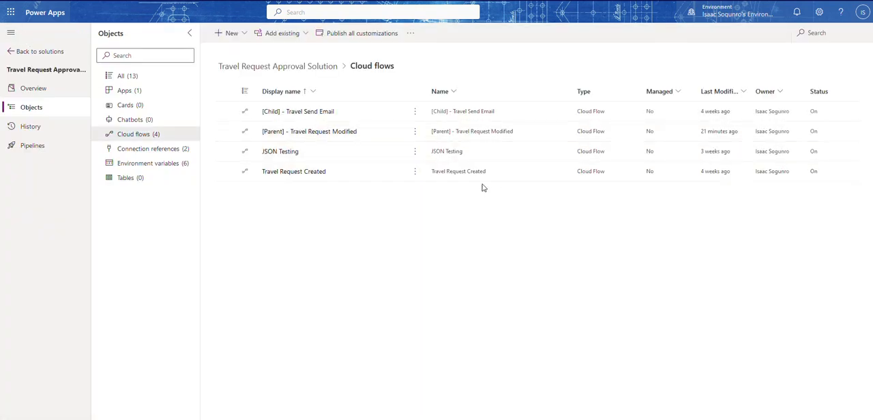